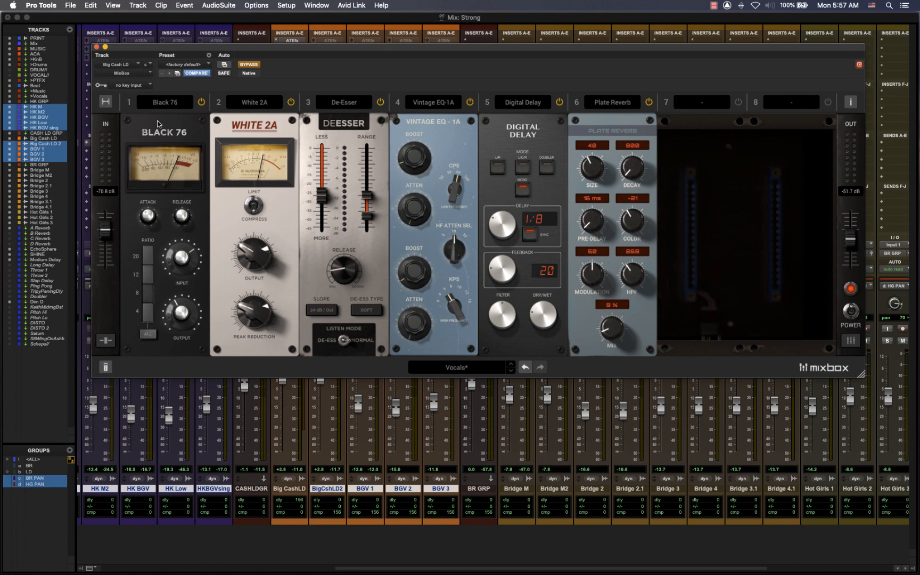
# - Reduce the MixBox rack to four visible slots, restore all eight, and try repositioning the Black 76 and White 2A modules
pyautogui.click(105, 101)
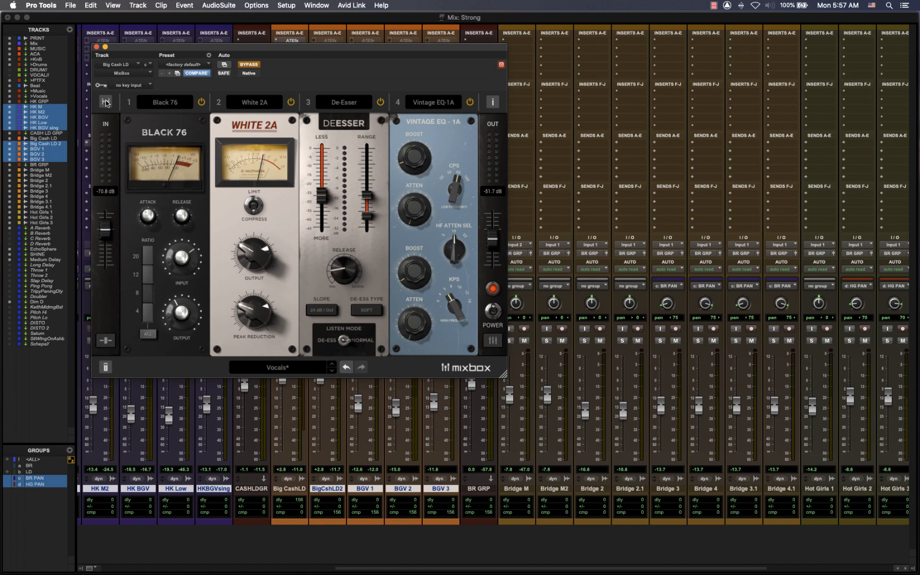
pyautogui.click(106, 102)
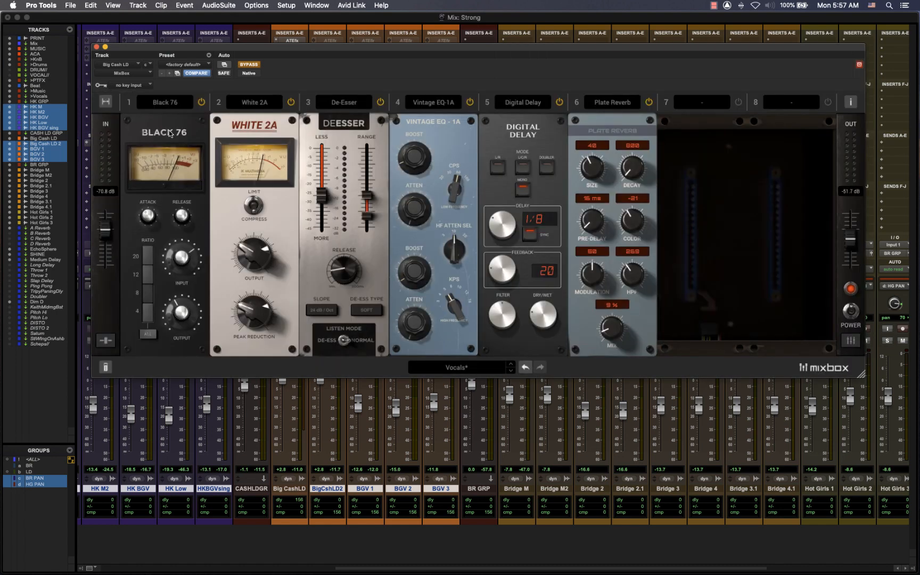
pyautogui.moveTo(168, 130)
pyautogui.mouseDown()
pyautogui.moveTo(281, 136)
pyautogui.moveTo(173, 137)
pyautogui.mouseUp()
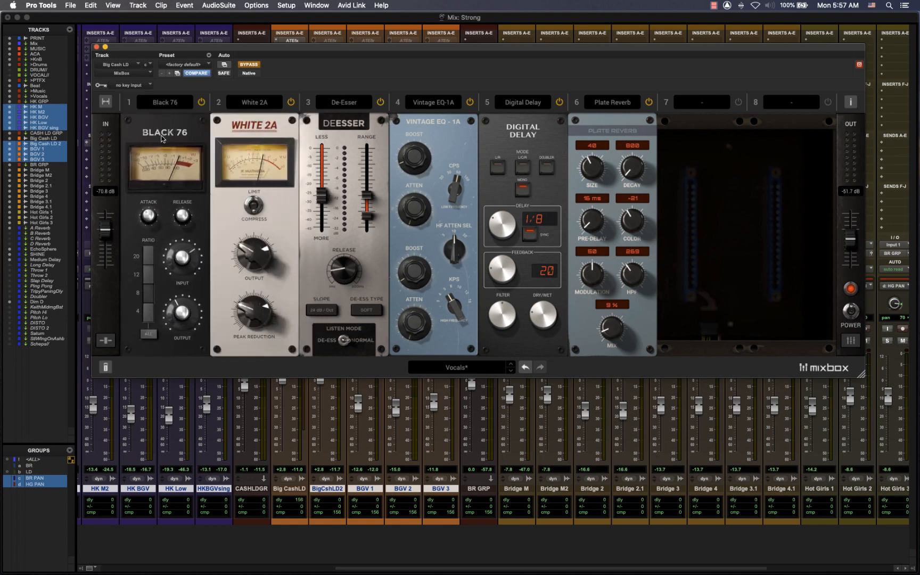
pyautogui.moveTo(237, 132); pyautogui.dragTo(250, 136)
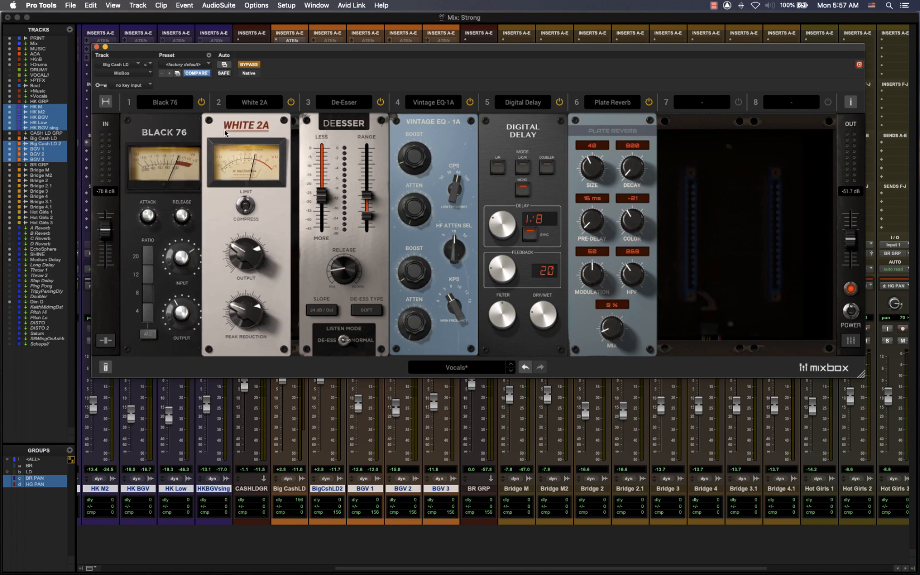
pyautogui.moveTo(163, 132); pyautogui.dragTo(127, 115)
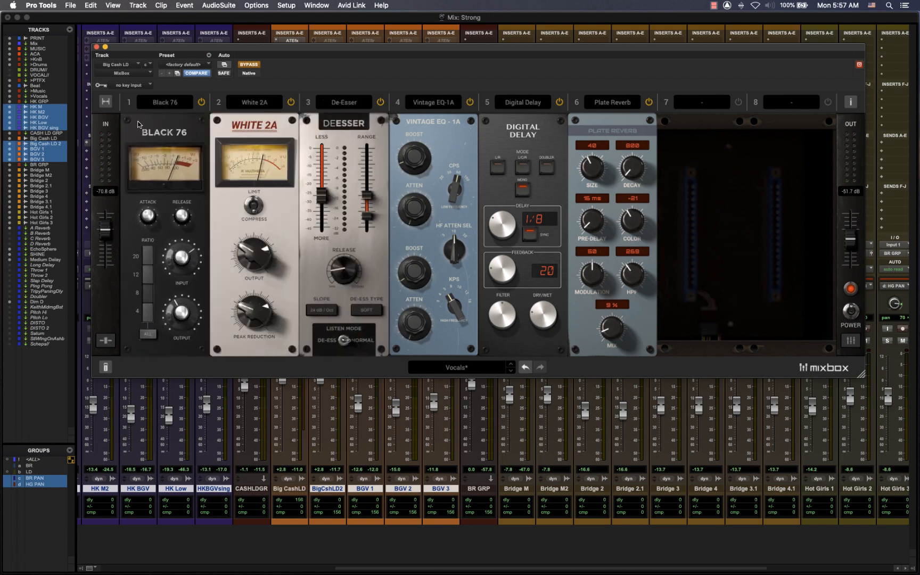
# - Try the Black 76 module's power switch and its individual dry/wet mix control
pyautogui.click(202, 103)
pyautogui.click(107, 342)
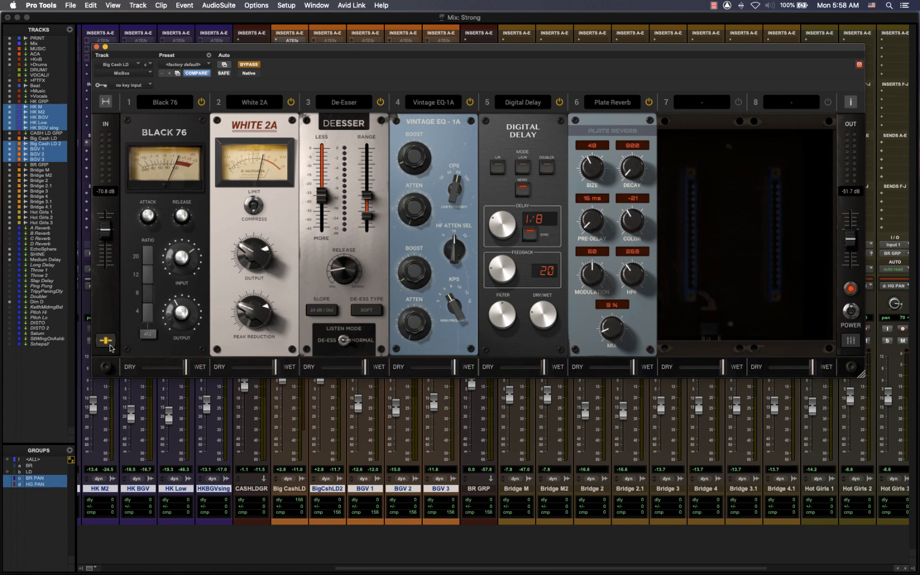
pyautogui.moveTo(190, 371)
pyautogui.mouseDown()
pyautogui.moveTo(159, 371)
pyautogui.moveTo(196, 370)
pyautogui.mouseUp()
pyautogui.click(106, 340)
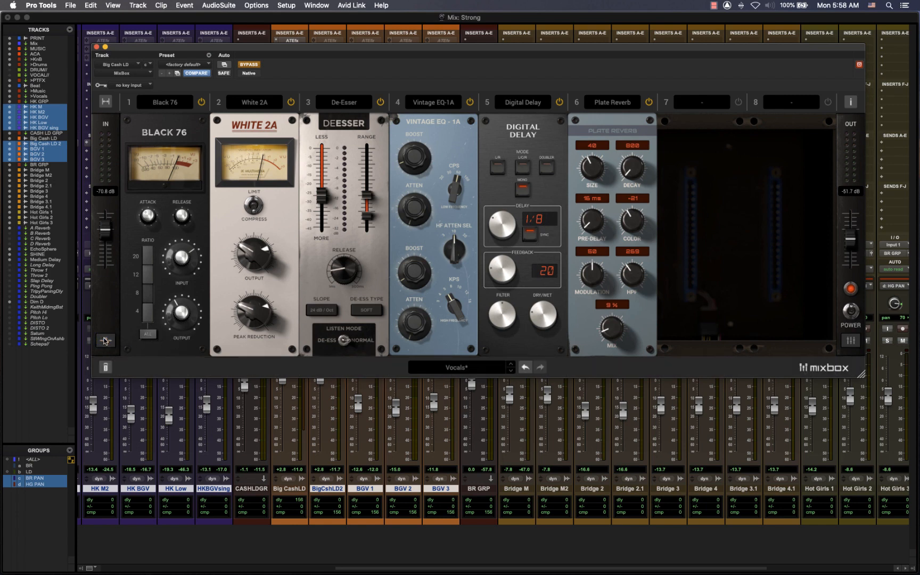
# - Browse the individual module presets for Black 76, White 2A, De-Esser, Vintage EQ-1A and Digital Delay
pyautogui.click(106, 367)
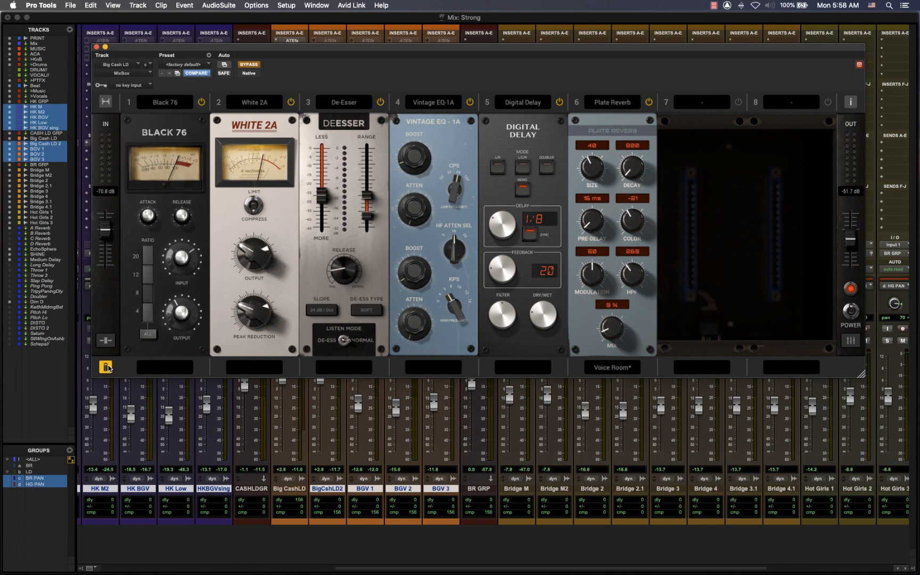
pyautogui.click(159, 366)
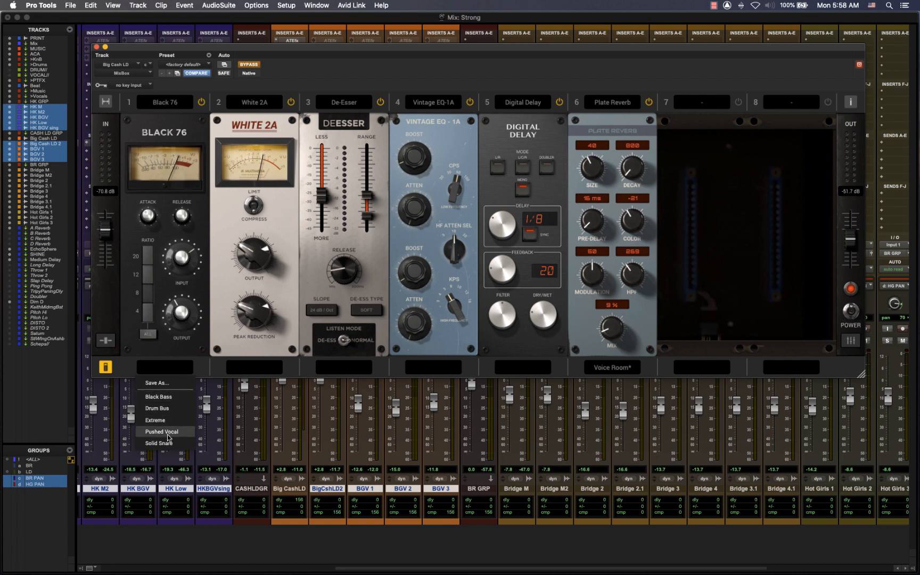
pyautogui.click(253, 369)
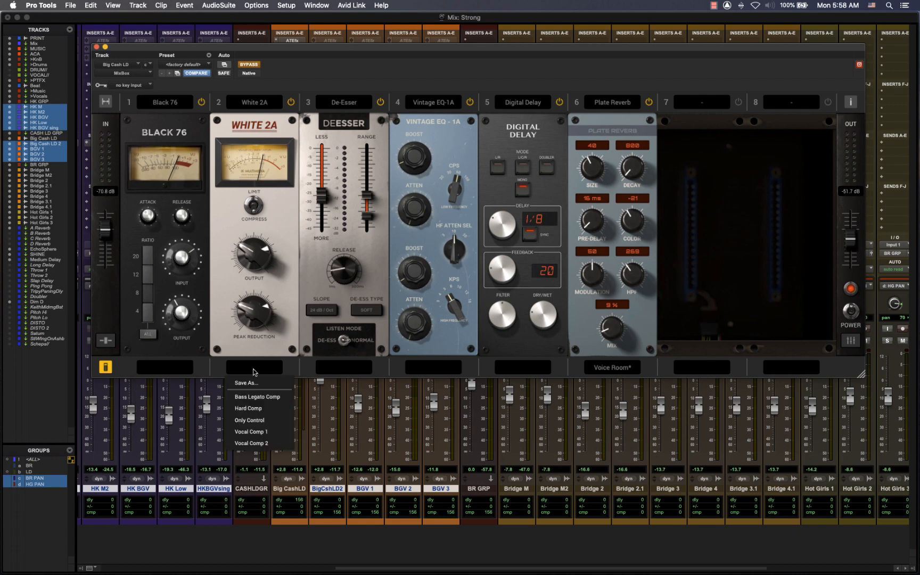
pyautogui.click(334, 373)
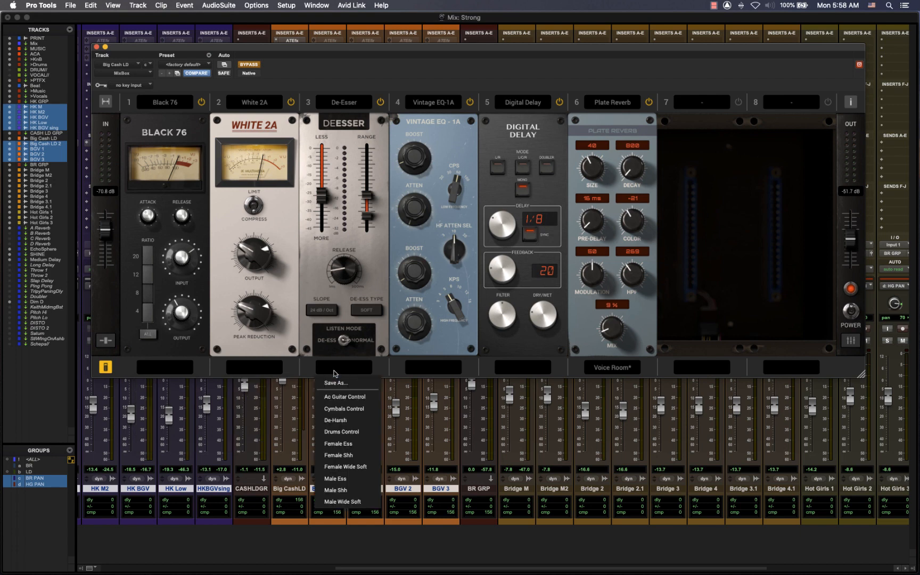
pyautogui.click(427, 366)
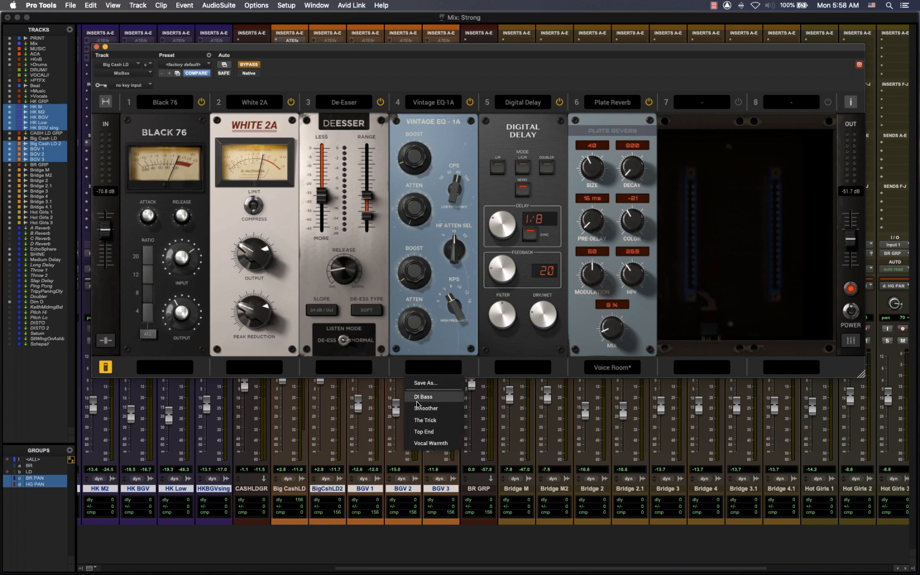
pyautogui.click(503, 373)
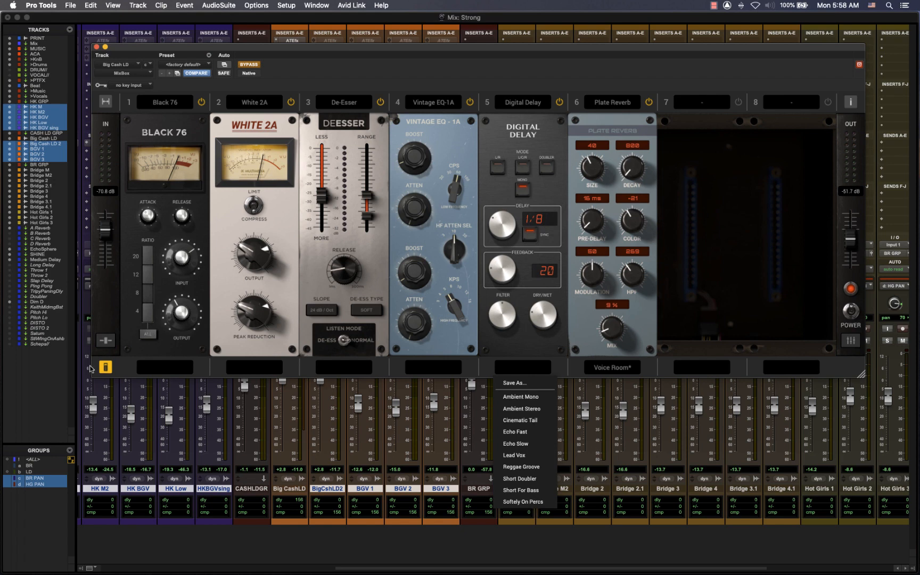
pyautogui.click(104, 368)
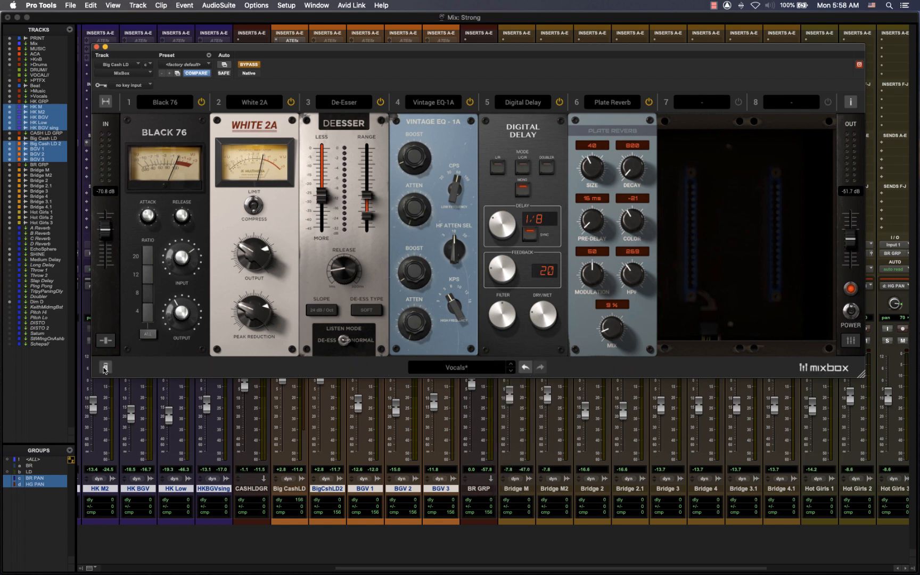
# - Browse the categories of full-rack presets, such as Bass and Delays, keeping the current preset
pyautogui.click(435, 367)
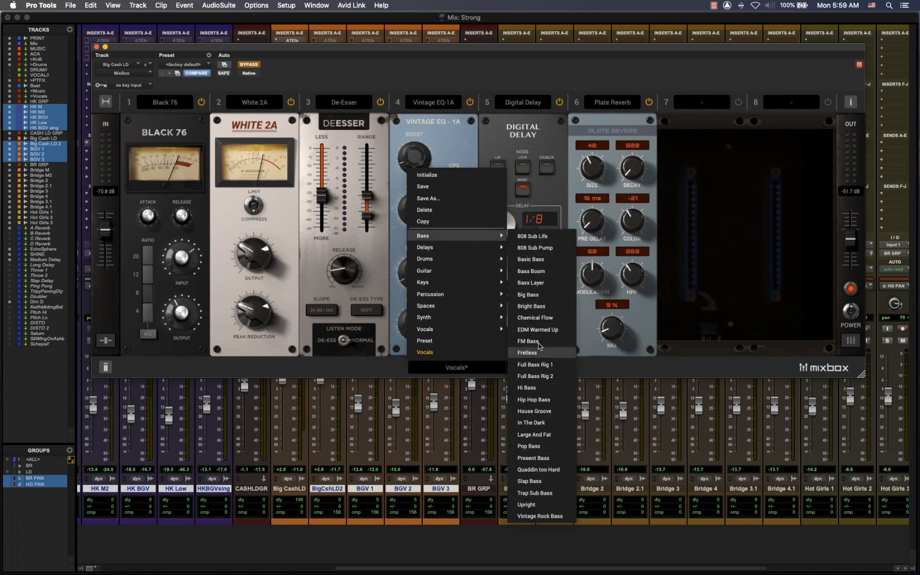
pyautogui.moveTo(450, 246)
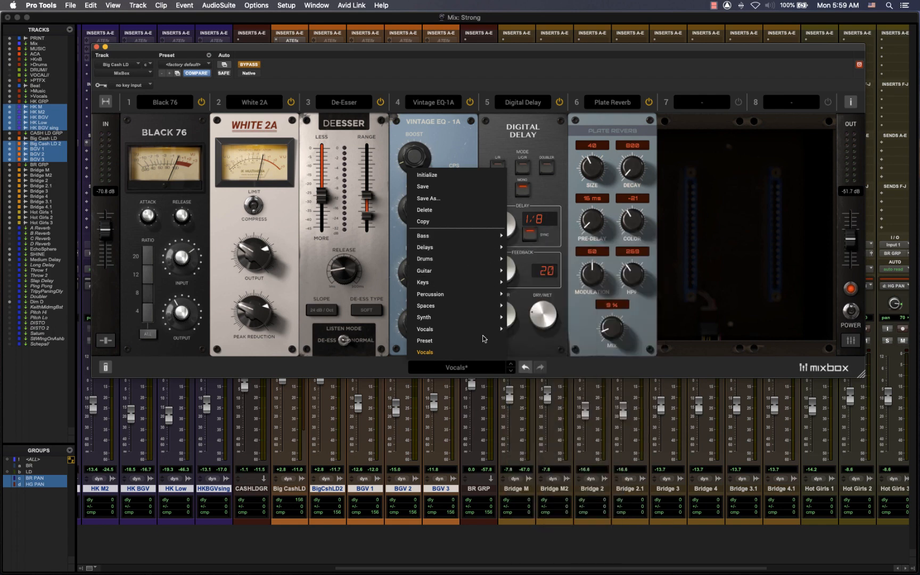
pyautogui.click(762, 274)
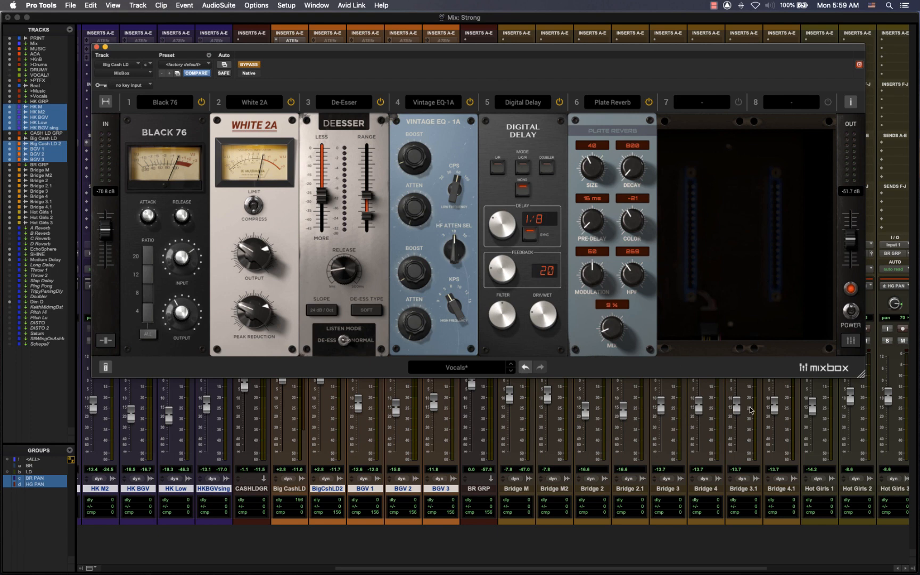
# - Examine the rack's rear panel, trying the White 2A level fader and the sidechain switches of White 2A and Black 76
pyautogui.click(851, 341)
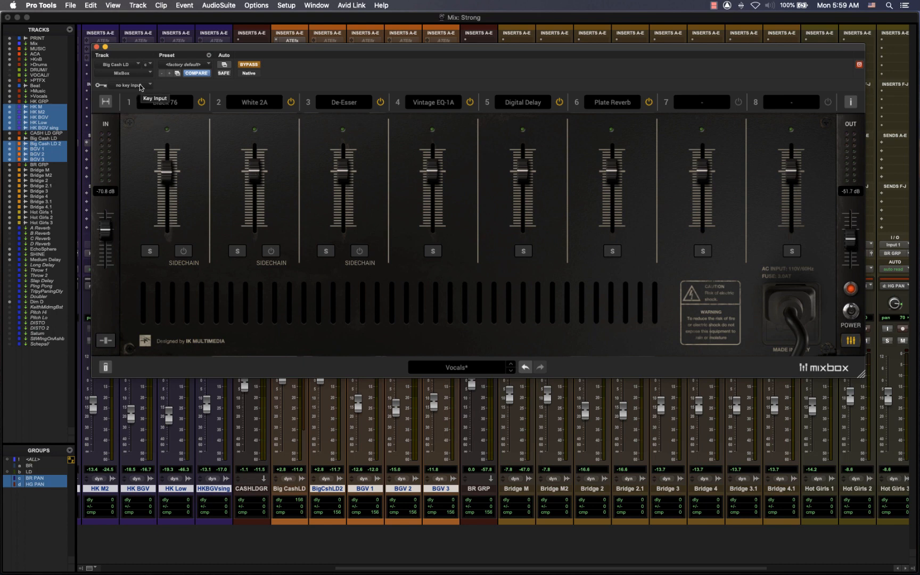
pyautogui.click(271, 253)
pyautogui.moveTo(256, 170)
pyautogui.mouseDown()
pyautogui.moveTo(255, 210)
pyautogui.moveTo(253, 170)
pyautogui.mouseUp()
pyautogui.click(271, 250)
pyautogui.click(184, 254)
pyautogui.click(850, 341)
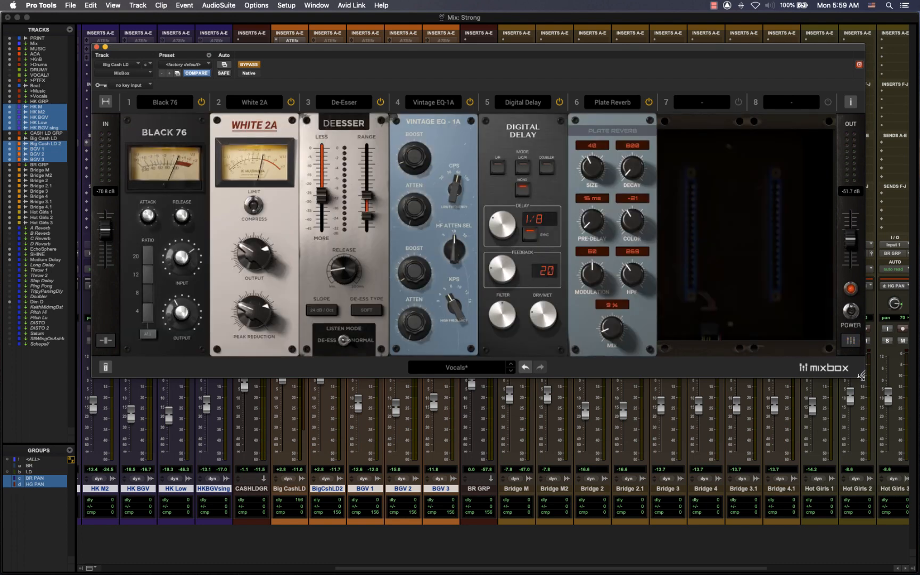
# - Resize the MixBox plug-in interface to slightly smaller
pyautogui.moveTo(862, 375); pyautogui.dragTo(772, 334)
pyautogui.moveTo(787, 342); pyautogui.dragTo(833, 338)
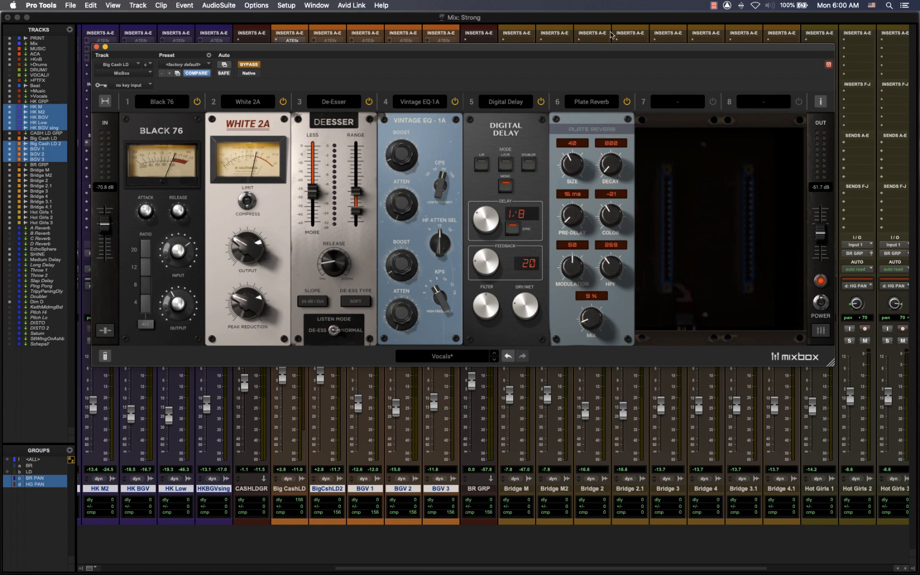
# - Browse the module categories available for empty slot 7, from Amps and Channel Strip through Saturation
pyautogui.click(690, 106)
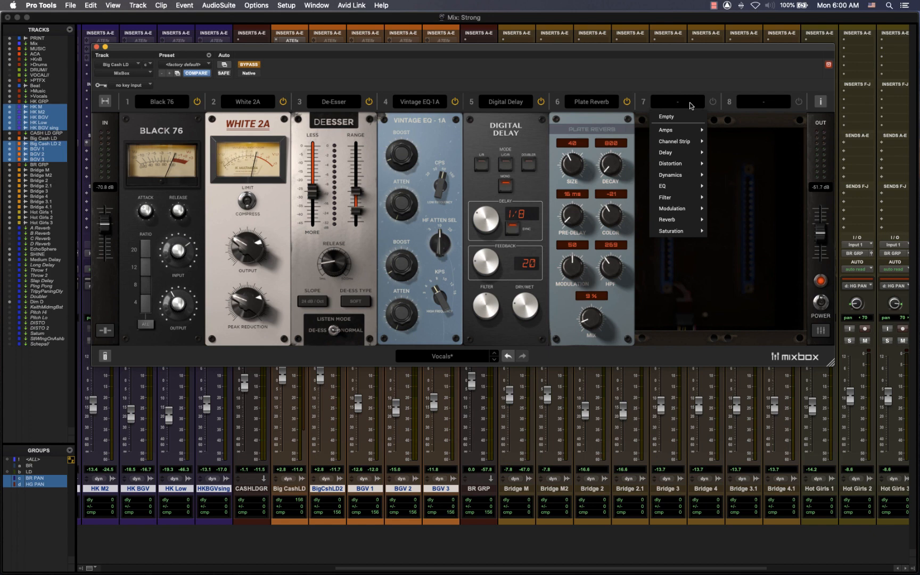
pyautogui.moveTo(679, 131)
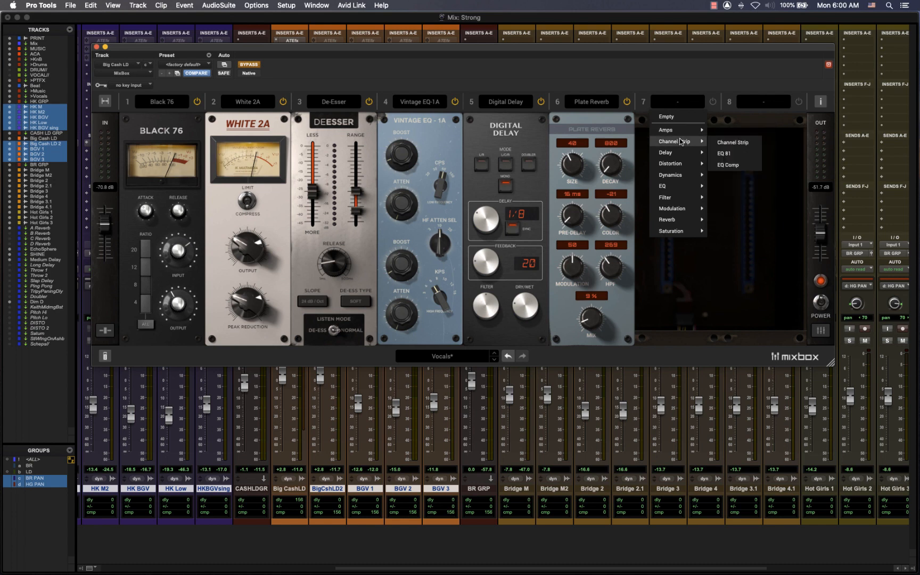
pyautogui.moveTo(676, 154)
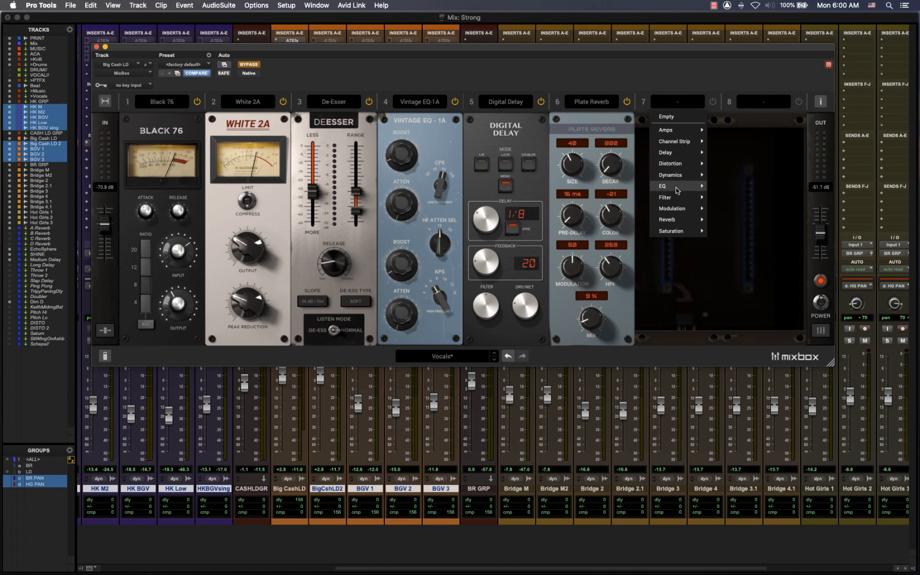
pyautogui.moveTo(676, 198)
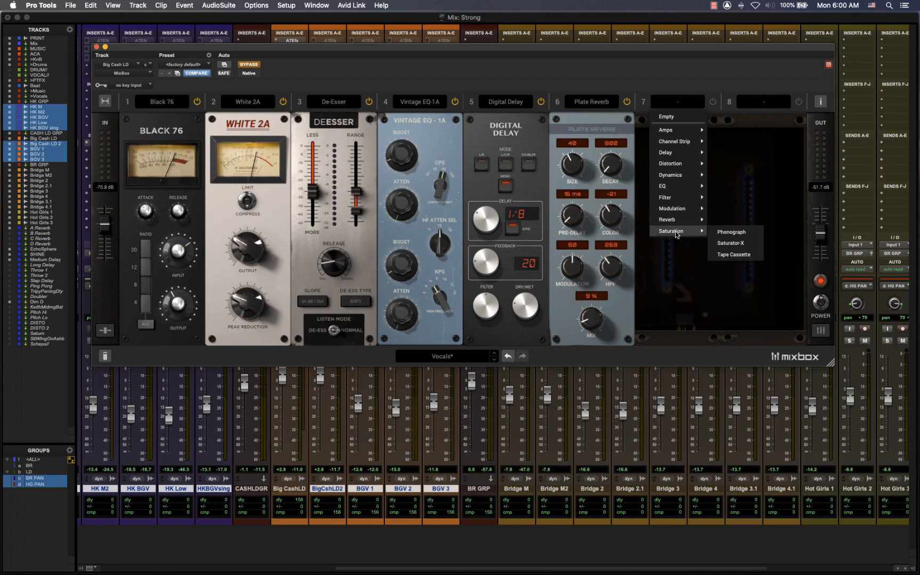
pyautogui.click(672, 272)
pyautogui.moveTo(593, 114)
pyautogui.mouseDown()
pyautogui.moveTo(495, 113)
pyautogui.moveTo(593, 119)
pyautogui.mouseUp()
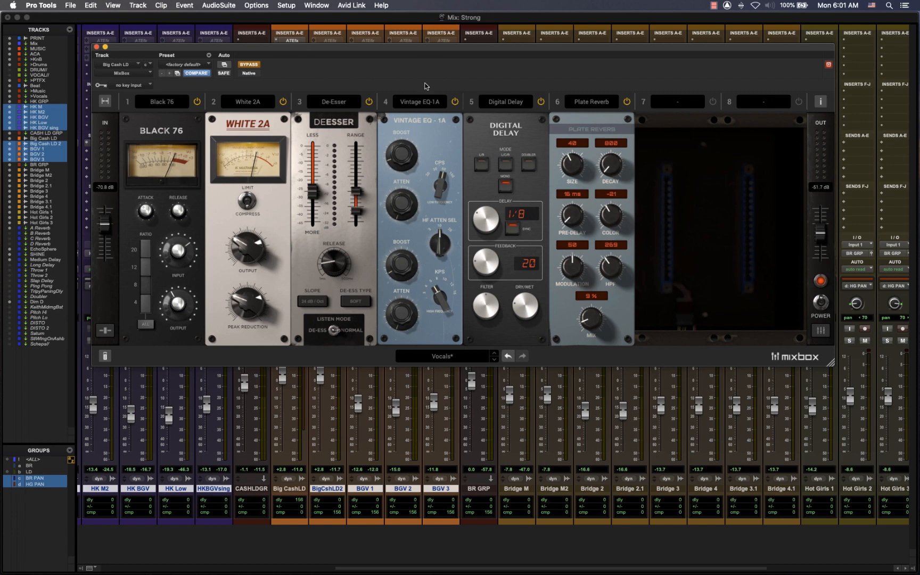
# - Switch off Digital Delay and Plate Reverb, take MixBox out of bypass, and play the session
pyautogui.click(541, 102)
pyautogui.click(627, 102)
pyautogui.click(246, 63)
pyautogui.press('space')
# - Switch Digital Delay back on and compare its Doubler mode with Mono
pyautogui.click(541, 101)
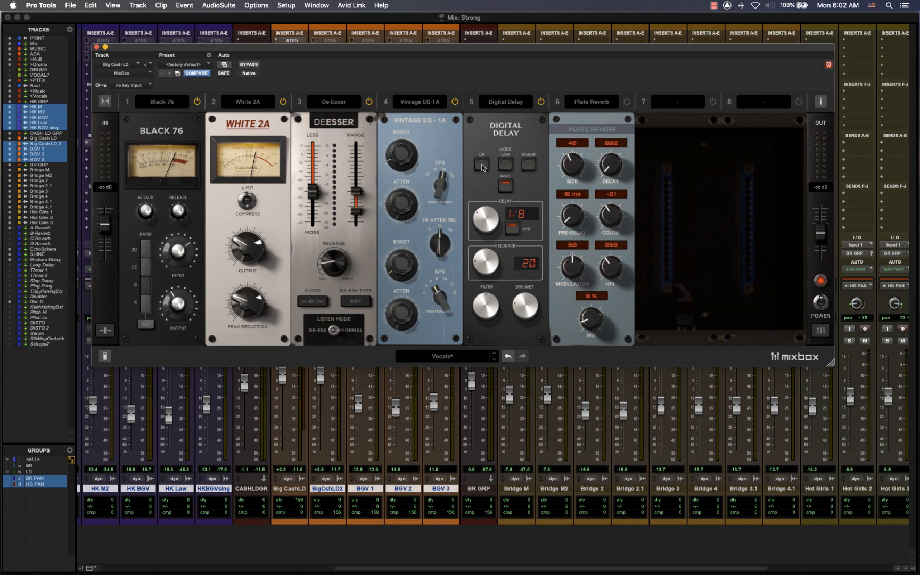
pyautogui.click(532, 164)
pyautogui.click(505, 186)
# - Play the session and try the Plate Reverb's mix amount
pyautogui.press('space')
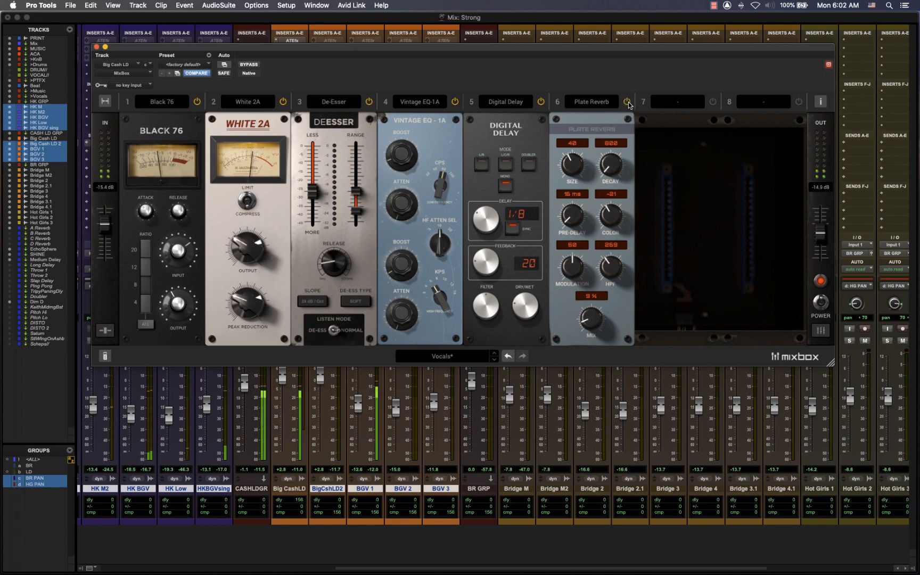
pyautogui.moveTo(599, 329)
pyautogui.mouseDown()
pyautogui.moveTo(595, 302)
pyautogui.moveTo(594, 328)
pyautogui.mouseUp()
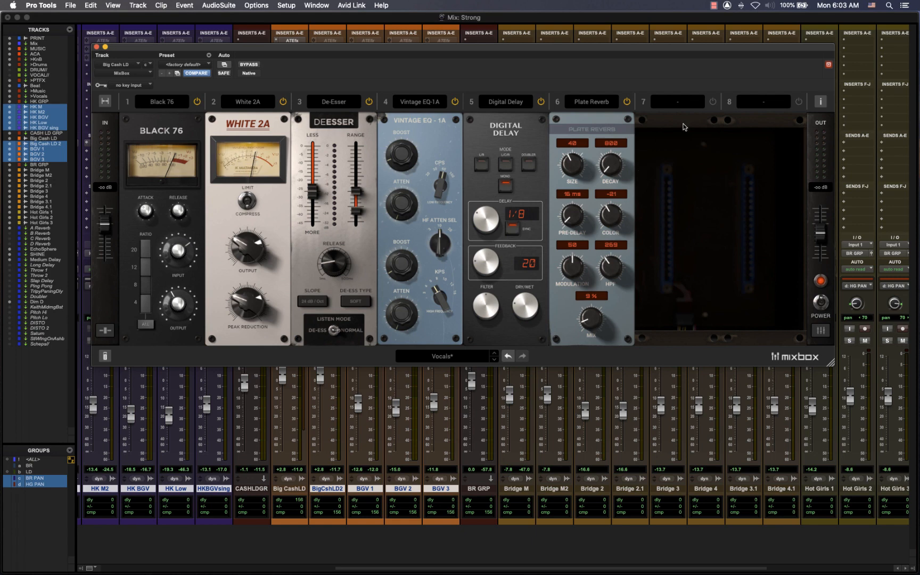
# - Load the AM Modulator from the Modulation category into slot 7
pyautogui.click(680, 102)
pyautogui.moveTo(694, 212)
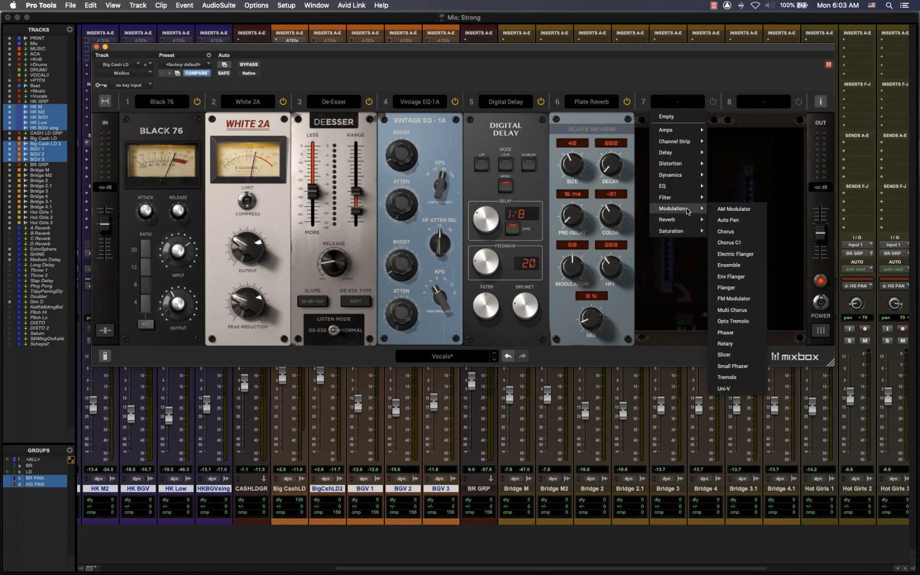
pyautogui.click(731, 213)
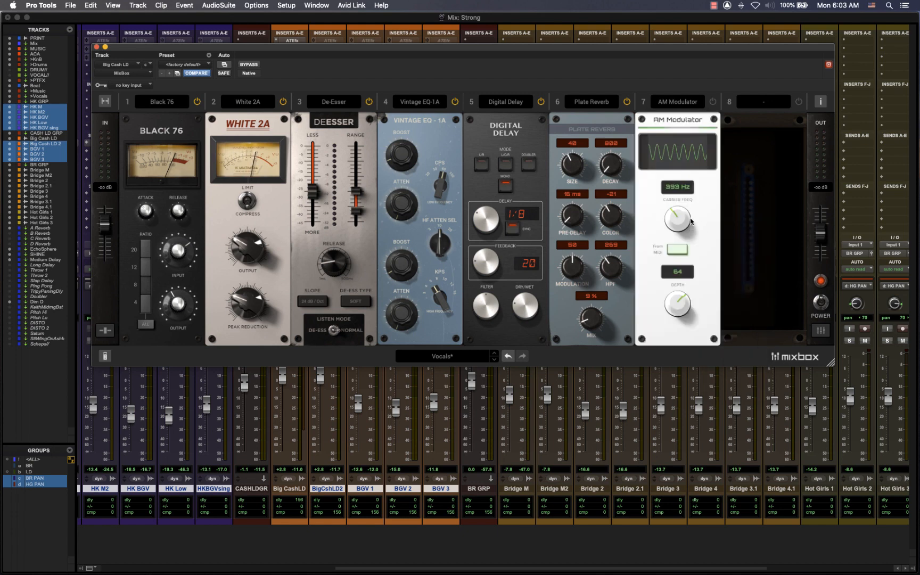
# - Switch on the AM Modulator during playback, adjust its carrier frequency, and set its depth to 40
pyautogui.press('space')
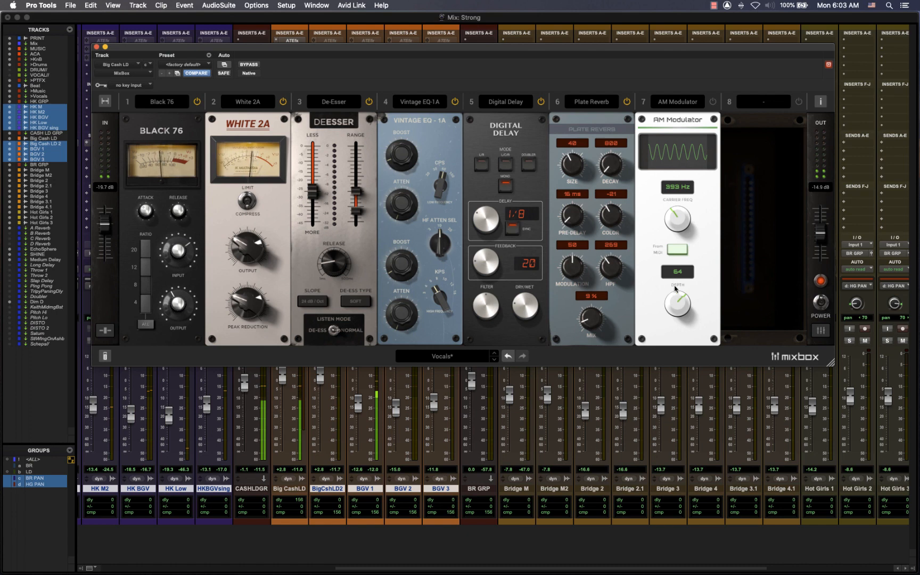
pyautogui.moveTo(676, 227)
pyautogui.mouseDown()
pyautogui.moveTo(684, 177)
pyautogui.moveTo(680, 221)
pyautogui.mouseUp()
pyautogui.moveTo(675, 305); pyautogui.dragTo(674, 343)
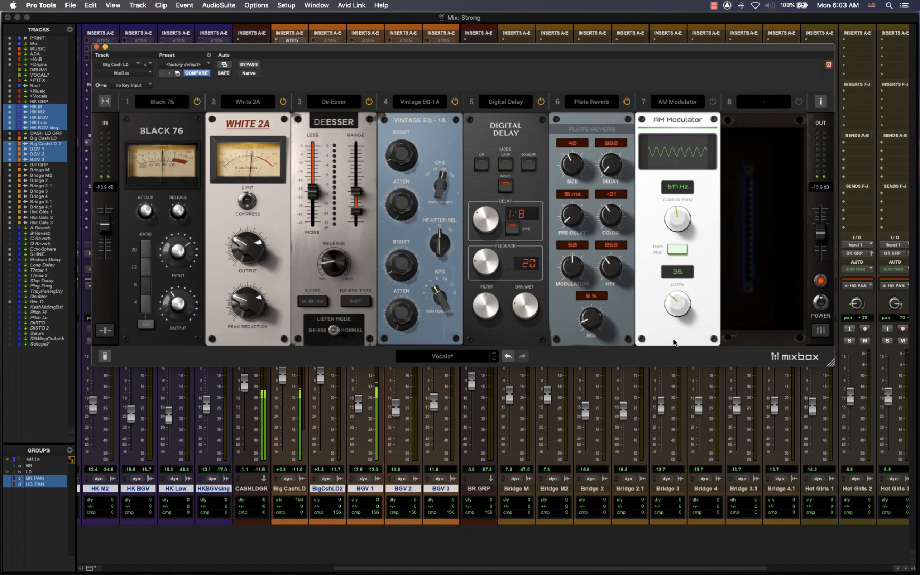
pyautogui.click(712, 104)
pyautogui.moveTo(674, 305); pyautogui.dragTo(674, 302)
# - Replace the AM Modulator in slot 7 with Saturator-X from the Saturation category
pyautogui.click(676, 102)
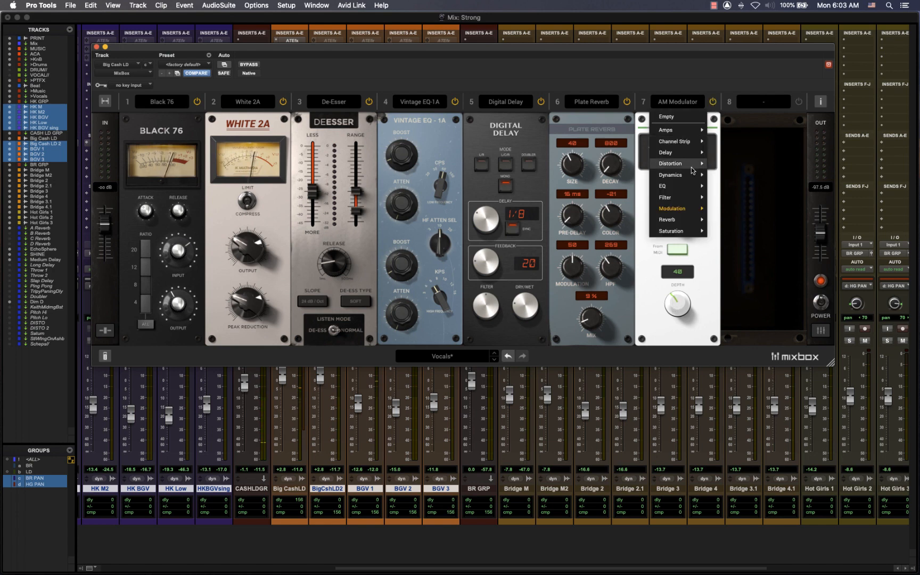
pyautogui.moveTo(672, 212)
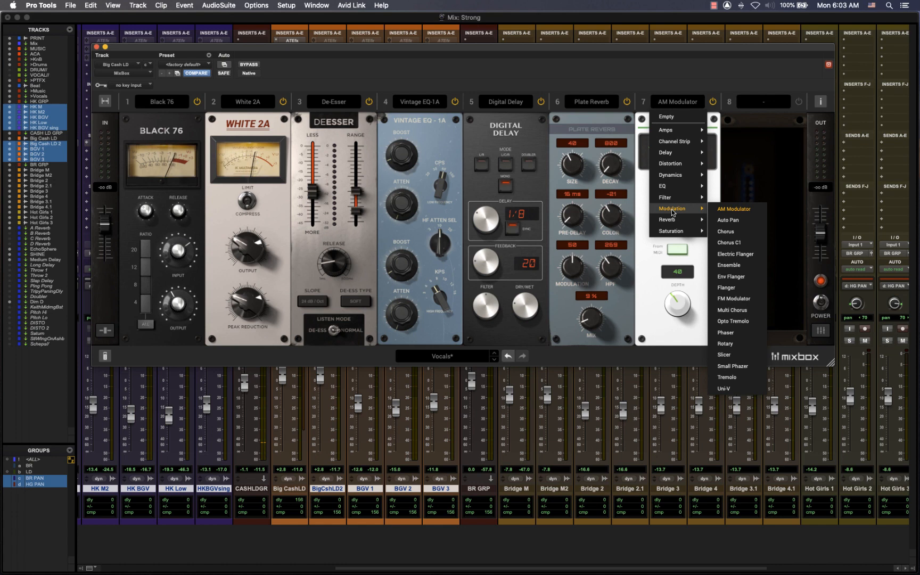
pyautogui.moveTo(679, 231)
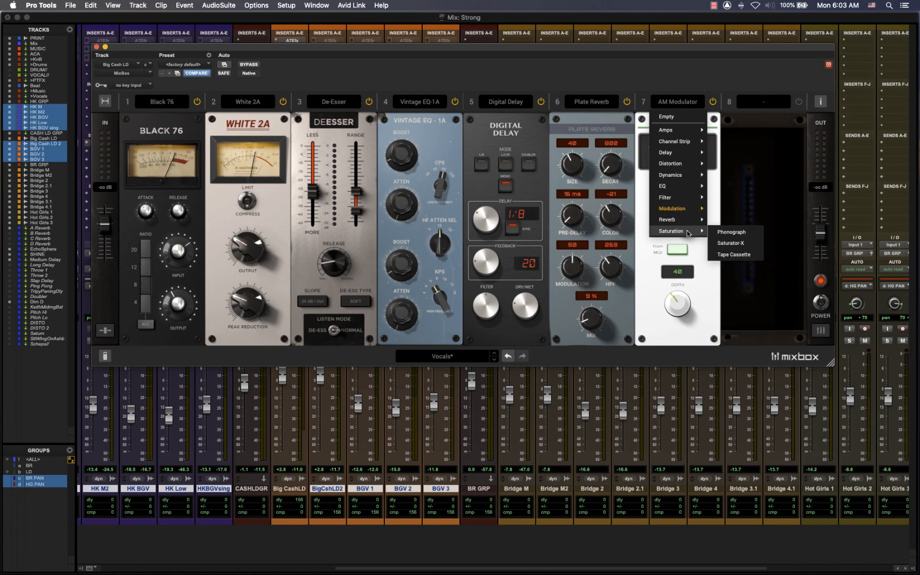
pyautogui.click(731, 243)
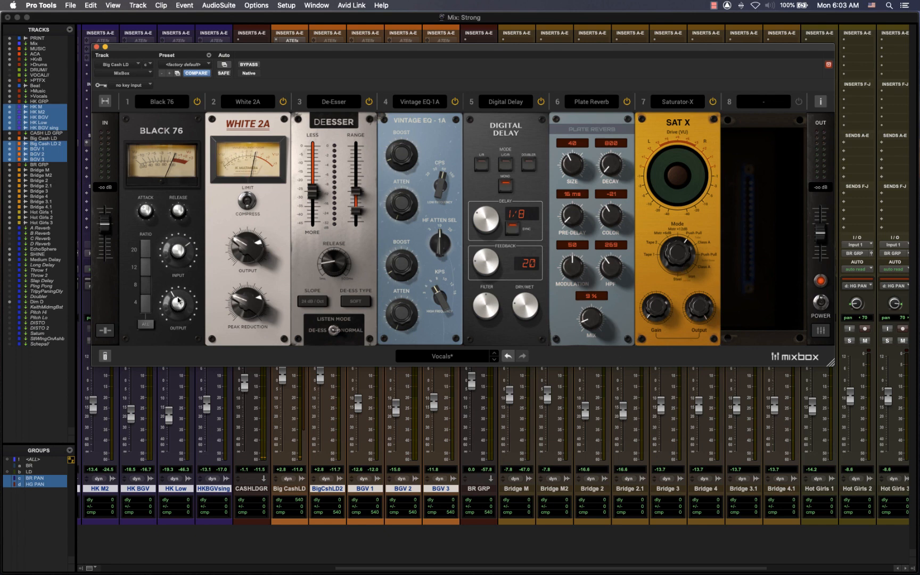
# - Show the per-slot dry/wet sliders and dial in Saturator-X during playback with +12.0 dB gain and a 6% wet mix
pyautogui.click(105, 331)
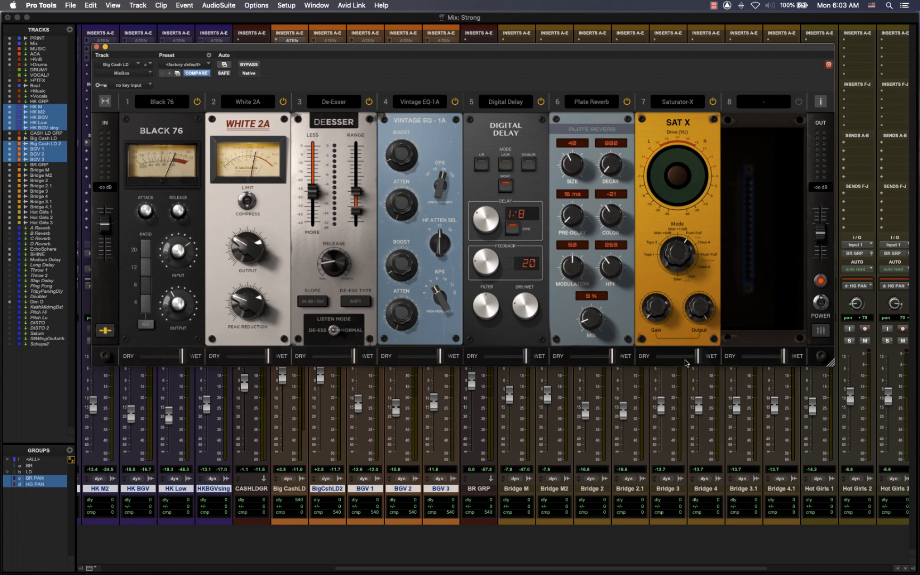
pyautogui.moveTo(697, 357); pyautogui.dragTo(655, 356)
pyautogui.press('space')
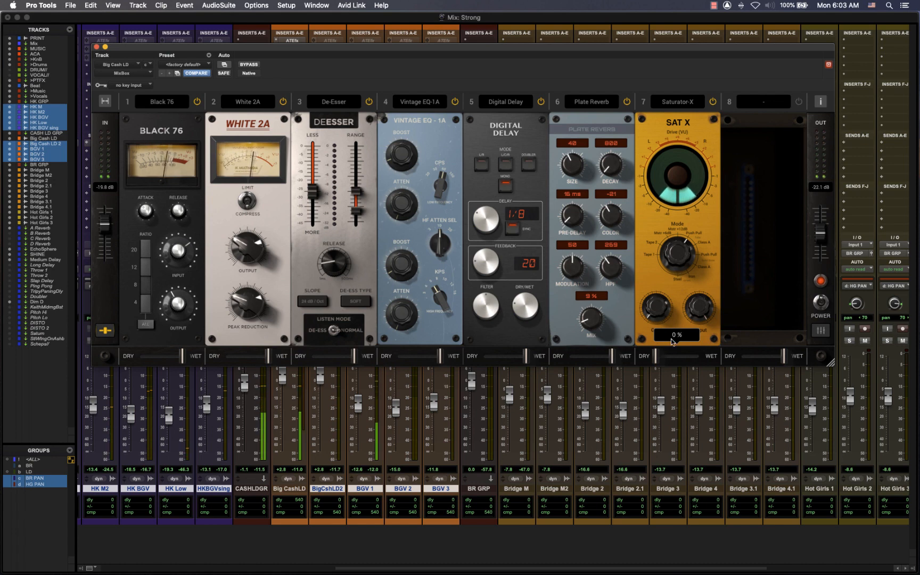
pyautogui.moveTo(656, 318); pyautogui.dragTo(659, 282)
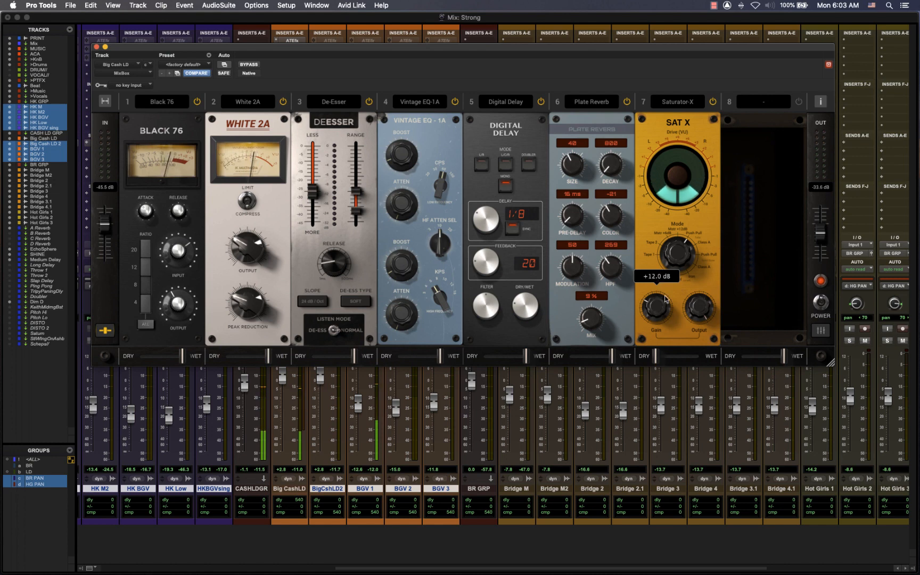
pyautogui.moveTo(656, 356); pyautogui.dragTo(658, 359)
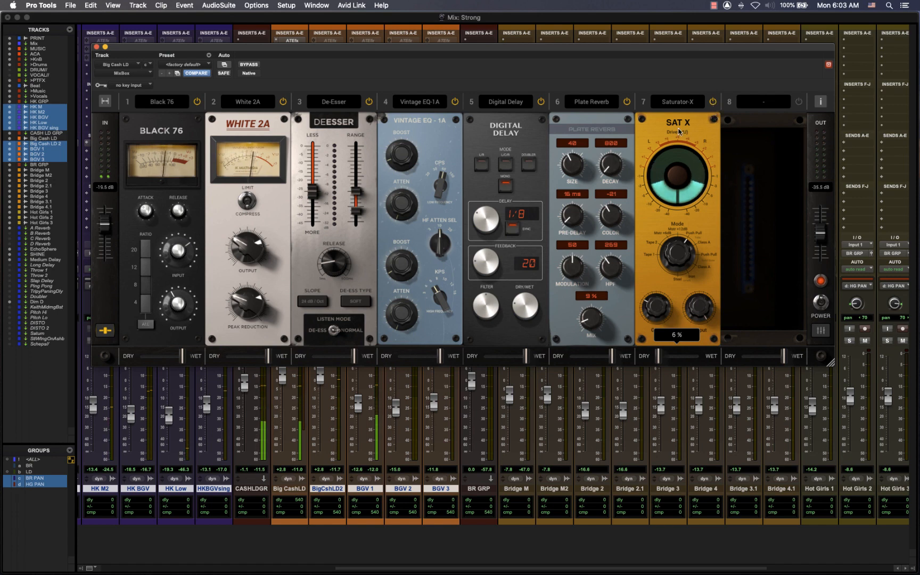
# - Move Saturator-X to slot 5, ahead of the Digital Delay, audition it at 6% wet, and stop playback
pyautogui.moveTo(676, 124); pyautogui.dragTo(525, 131)
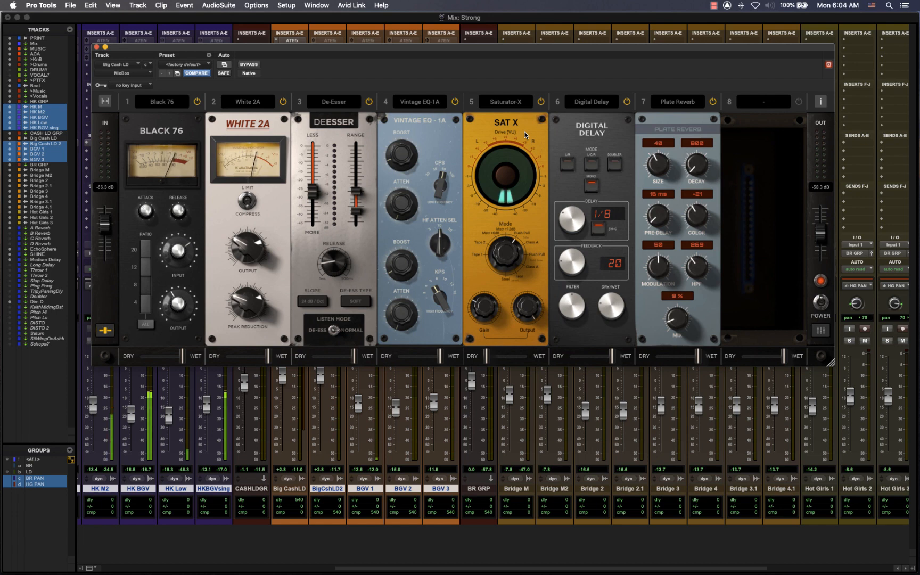
pyautogui.moveTo(484, 364); pyautogui.dragTo(483, 365)
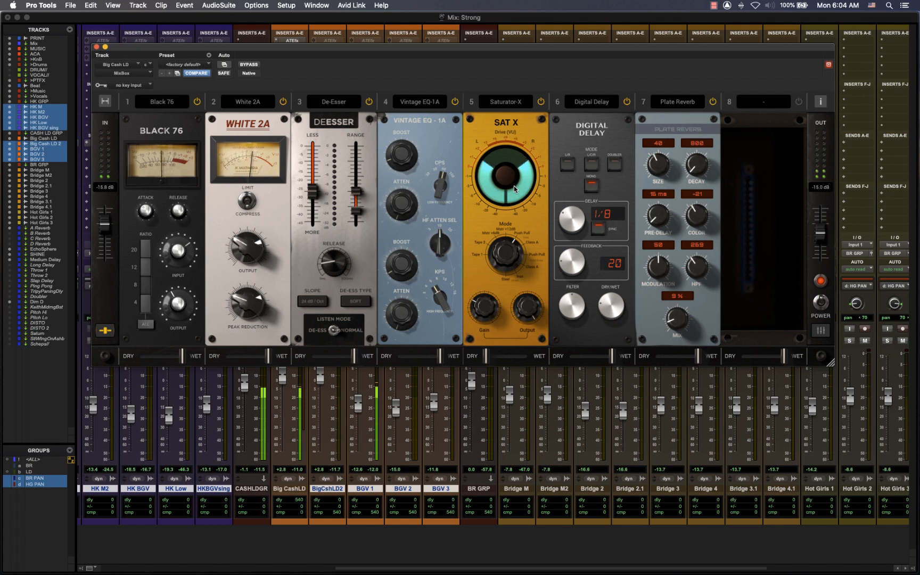
pyautogui.press('space')
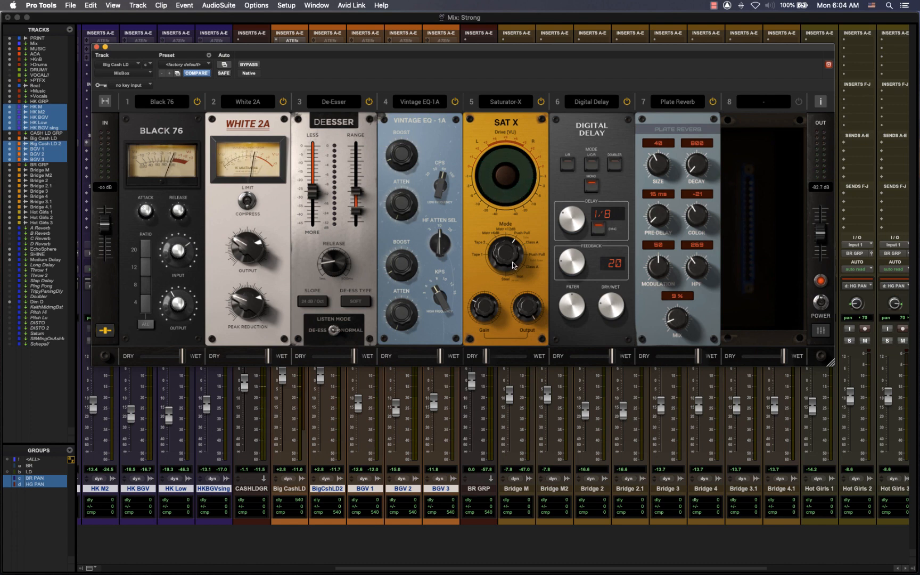
pyautogui.moveTo(485, 360)
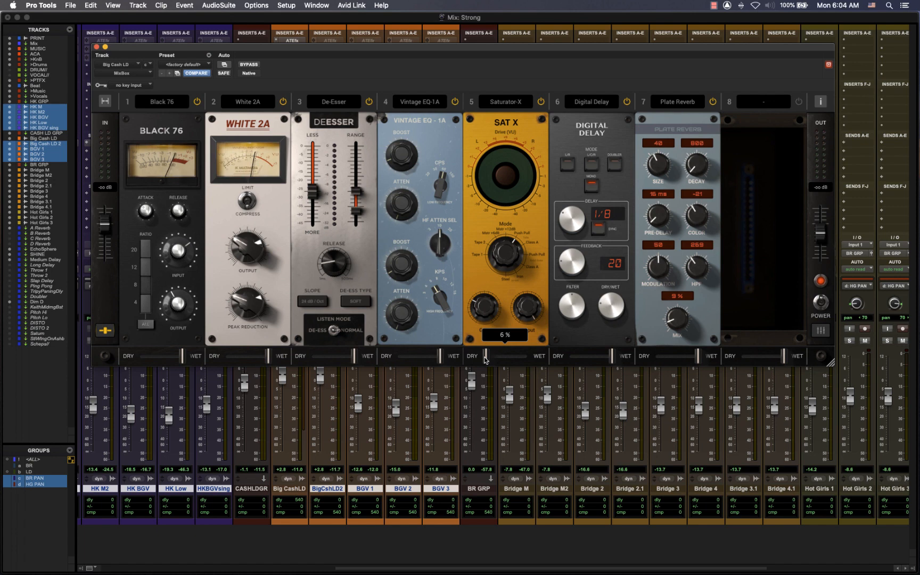